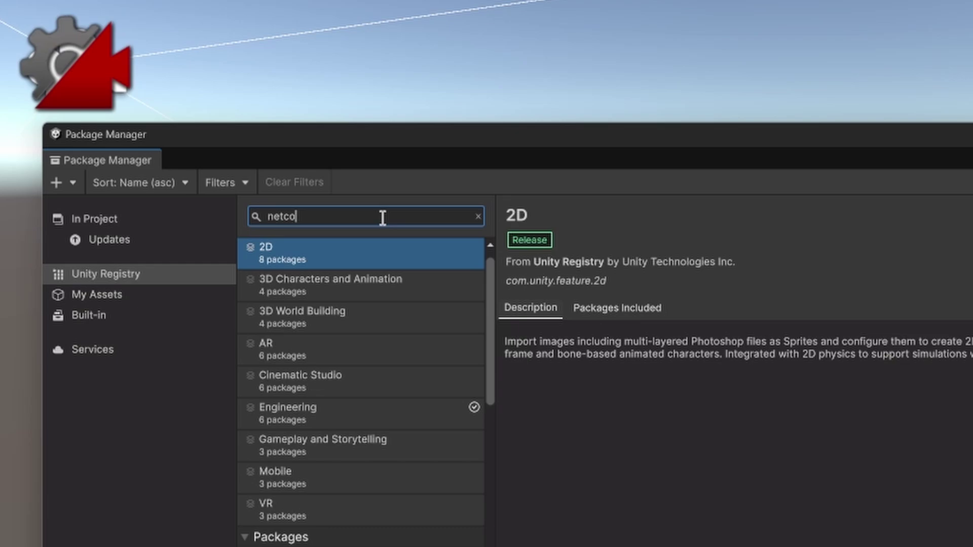
# Install Netcode for GameObjects 1.10.0, then search 'multiplayer' and install Multiplayer Play Mode
pyautogui.click(352, 297)
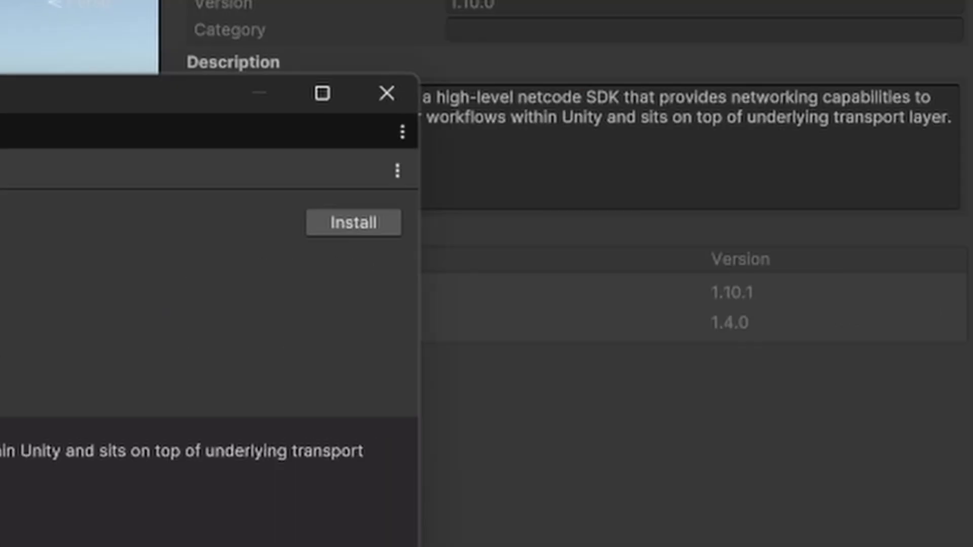
pyautogui.click(335, 229)
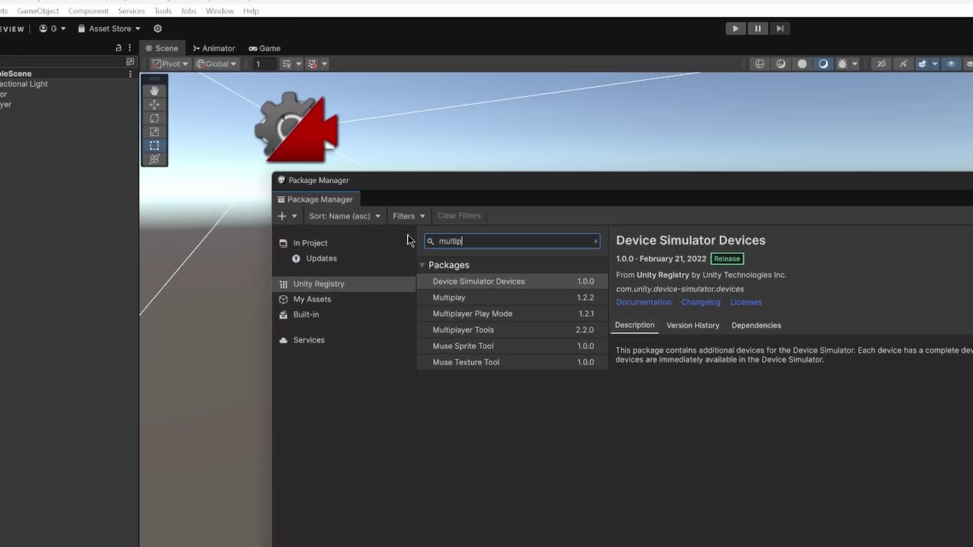
pyautogui.write('ayer')
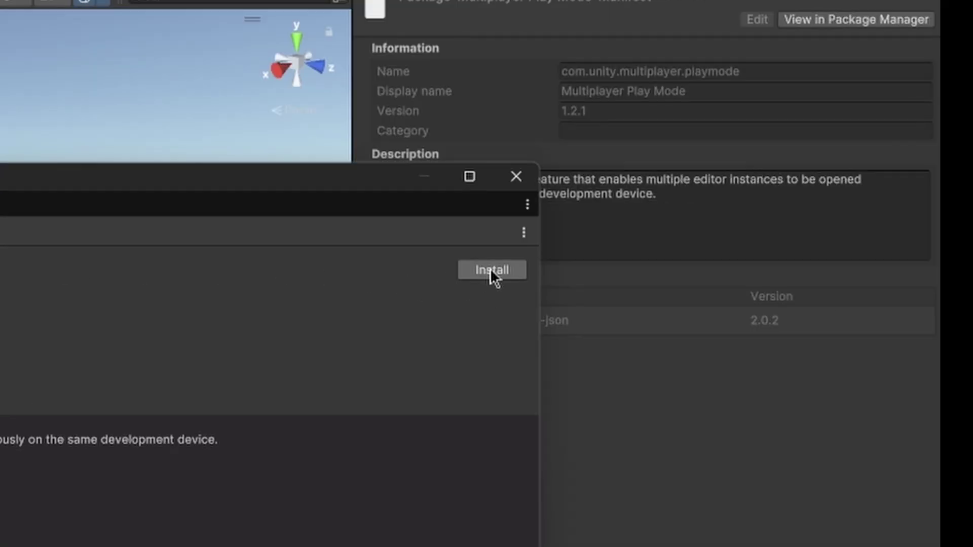
pyautogui.click(490, 269)
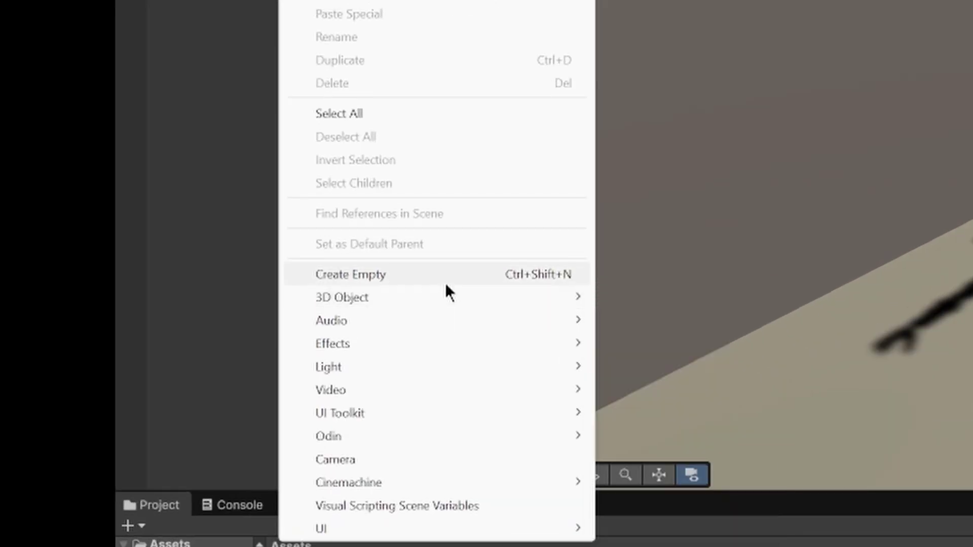
# Give a new empty object a Network Manager component with UnityTransport as its transport
pyautogui.click(445, 286)
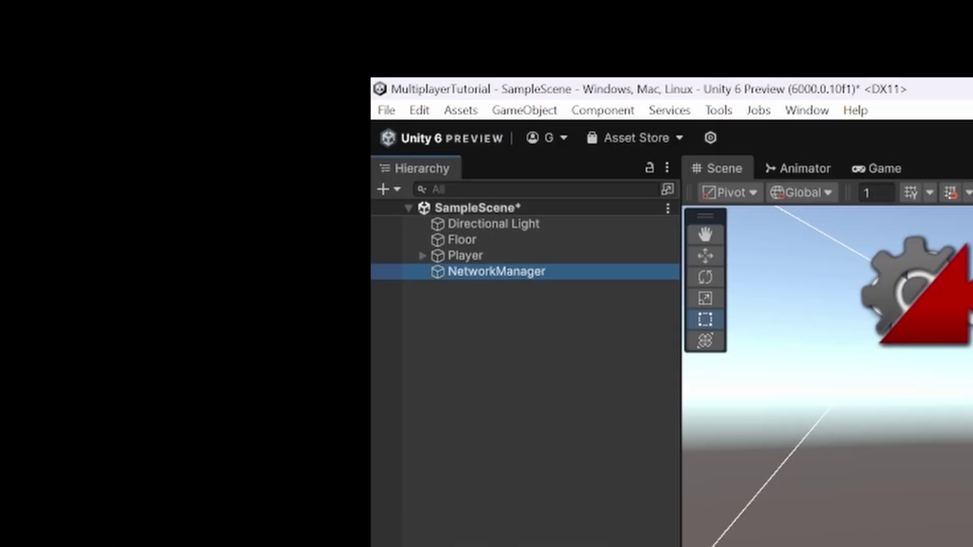
pyautogui.click(495, 319)
pyautogui.click(462, 251)
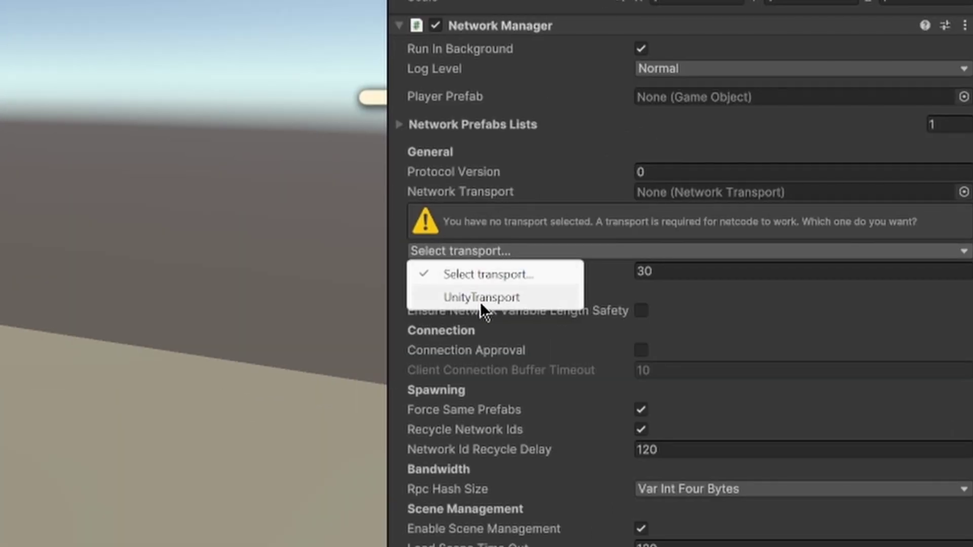
pyautogui.click(479, 302)
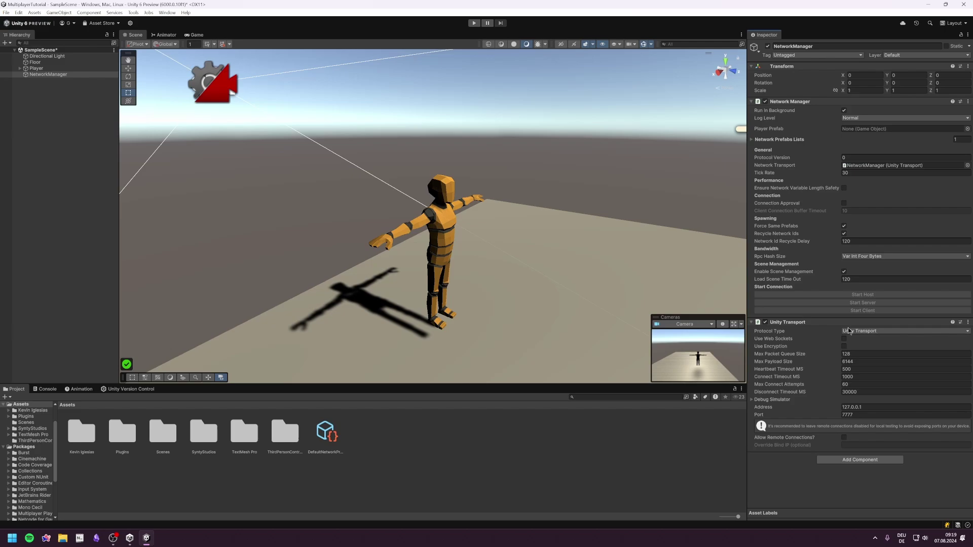
pyautogui.click(852, 332)
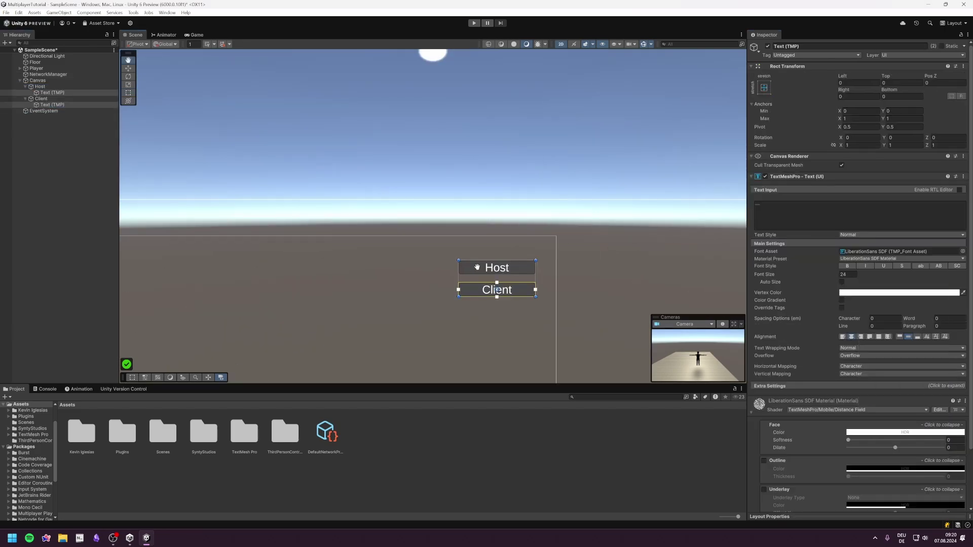
# Frame the Host/Client button canvas in the scene and view it in the Game view
pyautogui.moveTo(477, 268); pyautogui.dragTo(509, 167)
pyautogui.scroll(-5, 505, 186)
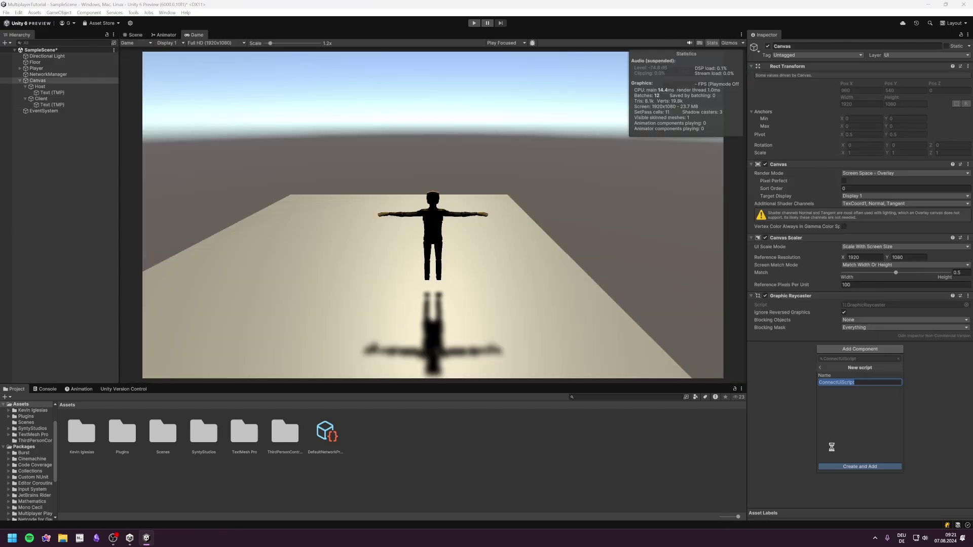
pyautogui.click(832, 453)
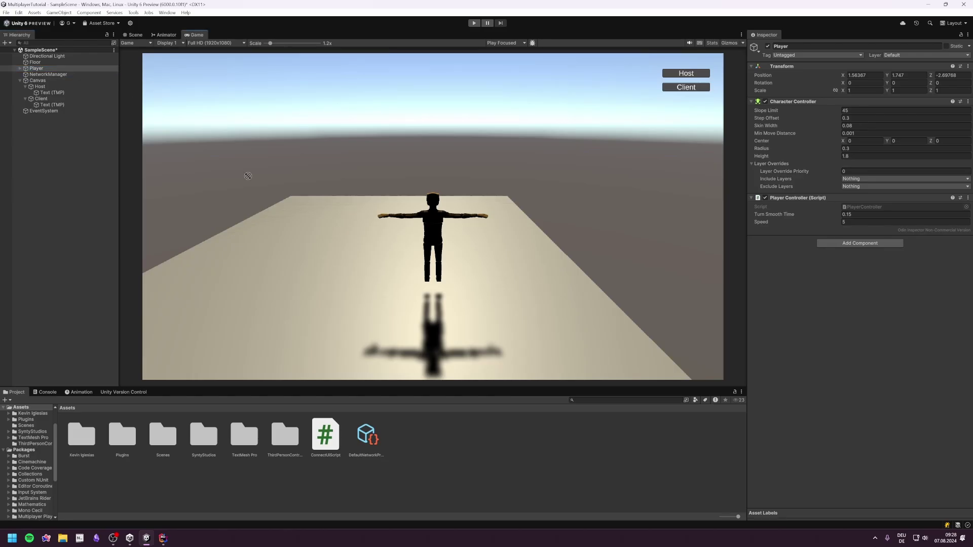
# Make Player a prefab, remove it from the scene, and register it as player and network prefab
pyautogui.moveTo(491, 453); pyautogui.dragTo(491, 452)
pyautogui.press('Delete')
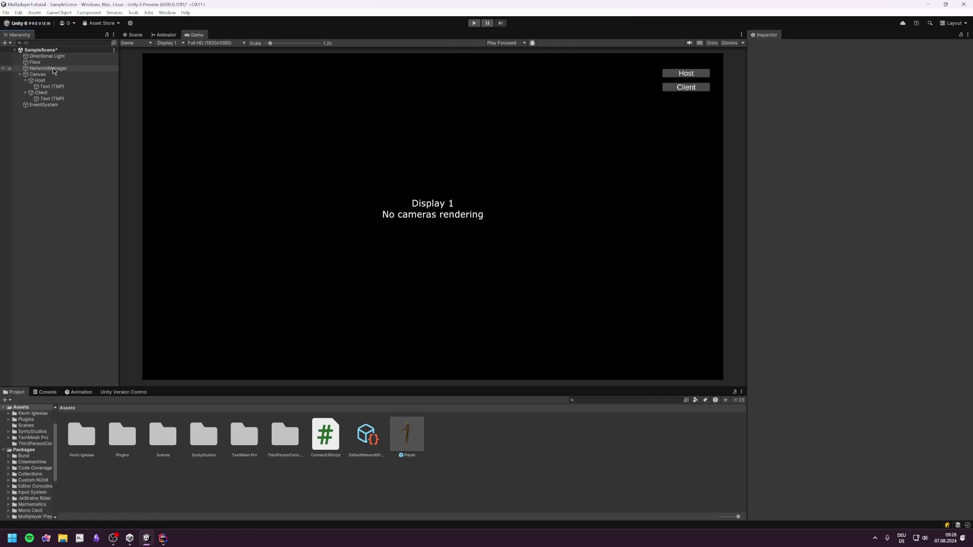
pyautogui.click(48, 74)
pyautogui.moveTo(406, 434); pyautogui.dragTo(815, 176)
pyautogui.moveTo(451, 323); pyautogui.dragTo(533, 226)
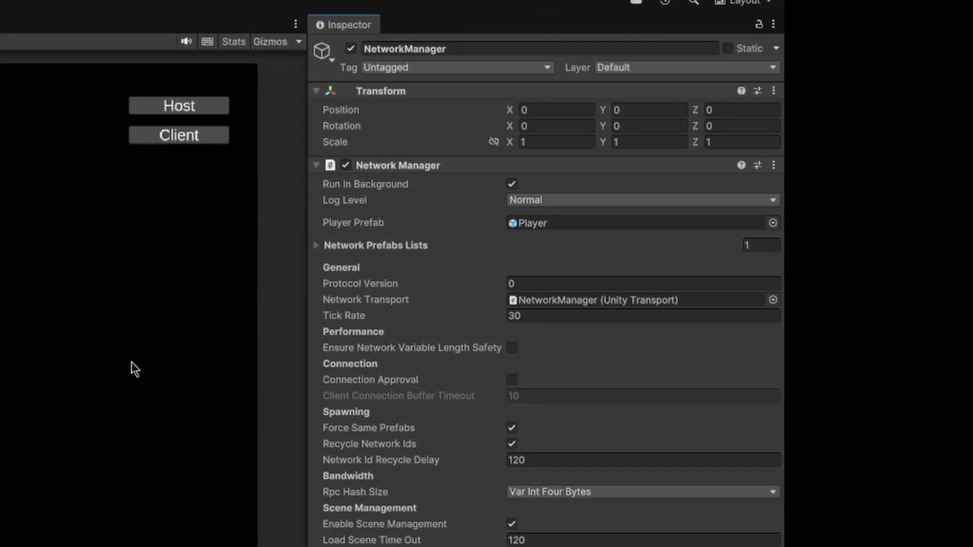
pyautogui.moveTo(91, 428); pyautogui.dragTo(401, 134)
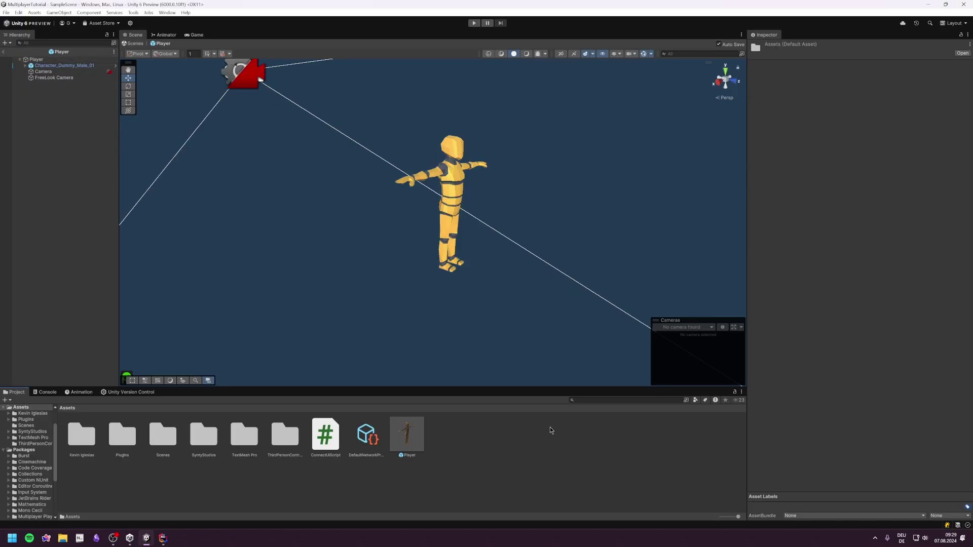
# Create a C# script named ClientNetworkTransform in Assets and open it in the code editor
pyautogui.rightClick(549, 427)
pyautogui.moveTo(607, 198)
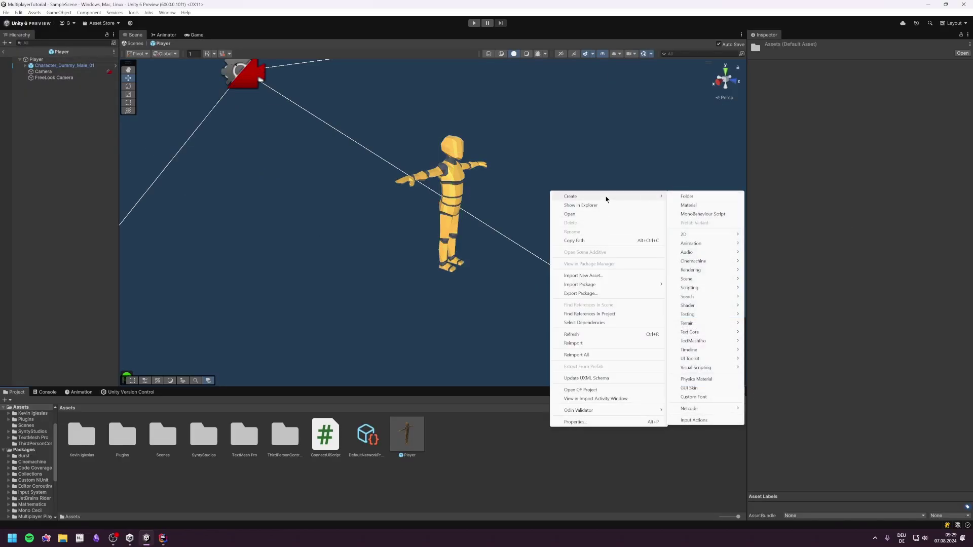
pyautogui.click(703, 214)
pyautogui.write('ClientNetworkTransform')
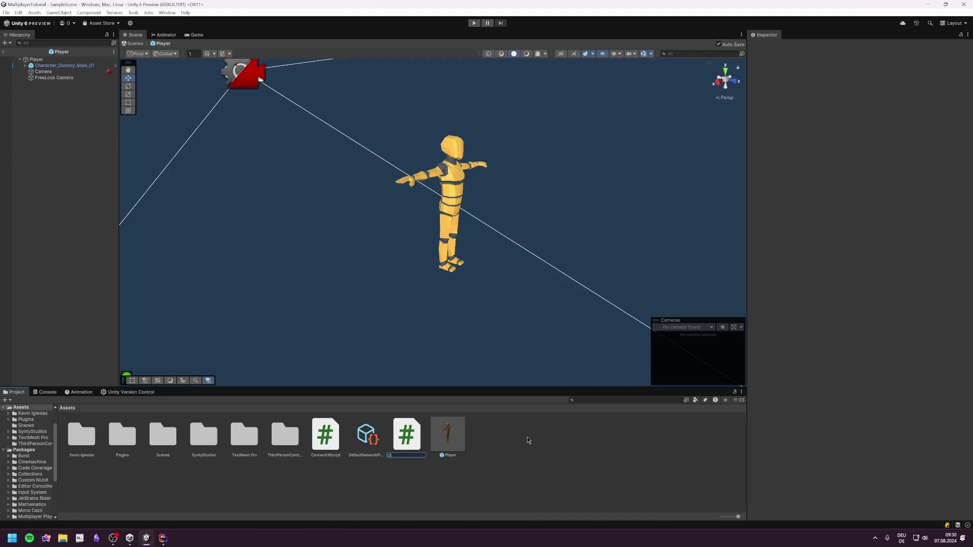
pyautogui.press('Return')
pyautogui.doubleClick(335, 435)
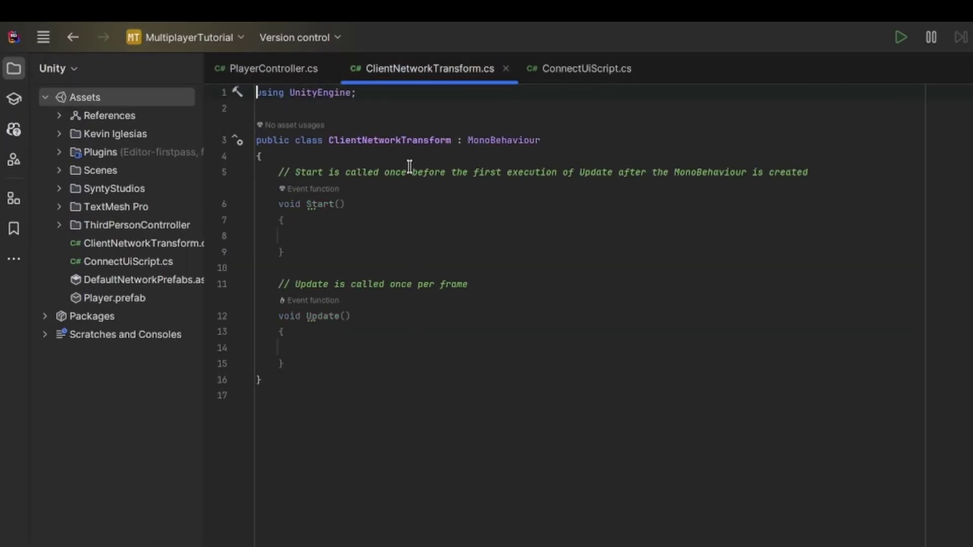
# Change the base class to NetworkTransform and replace Start/Update with an OnIsServerAuthoritative override returning false
pyautogui.doubleClick(507, 140)
pyautogui.write('NetworkTransform')
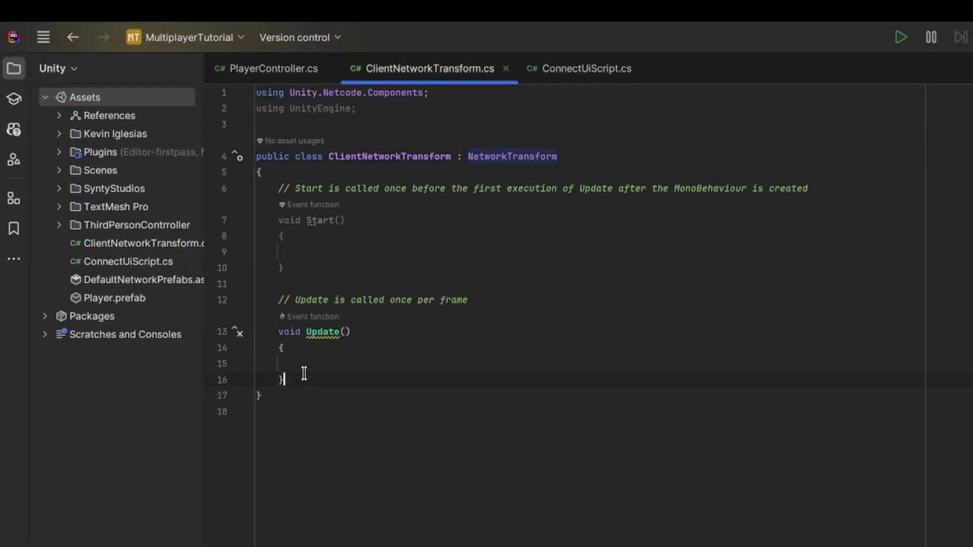
pyautogui.moveTo(304, 378); pyautogui.dragTo(256, 188)
pyautogui.write('OnIs')
pyautogui.press('Return')
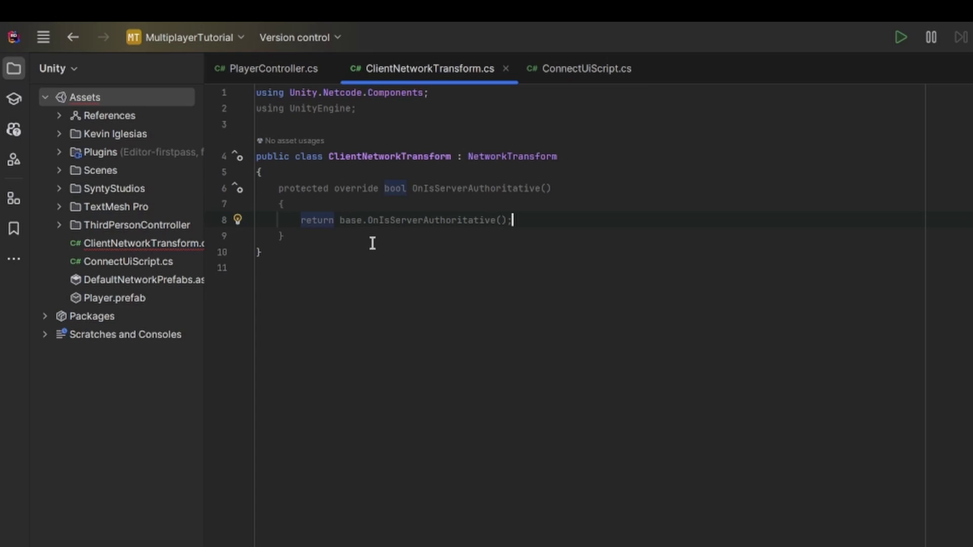
pyautogui.hotkey('ctrl', 'BackSpace')
pyautogui.hotkey('ctrl', 'BackSpace')
pyautogui.hotkey('ctrl', 'BackSpace')
pyautogui.hotkey('ctrl', 'BackSpace')
pyautogui.write('false')
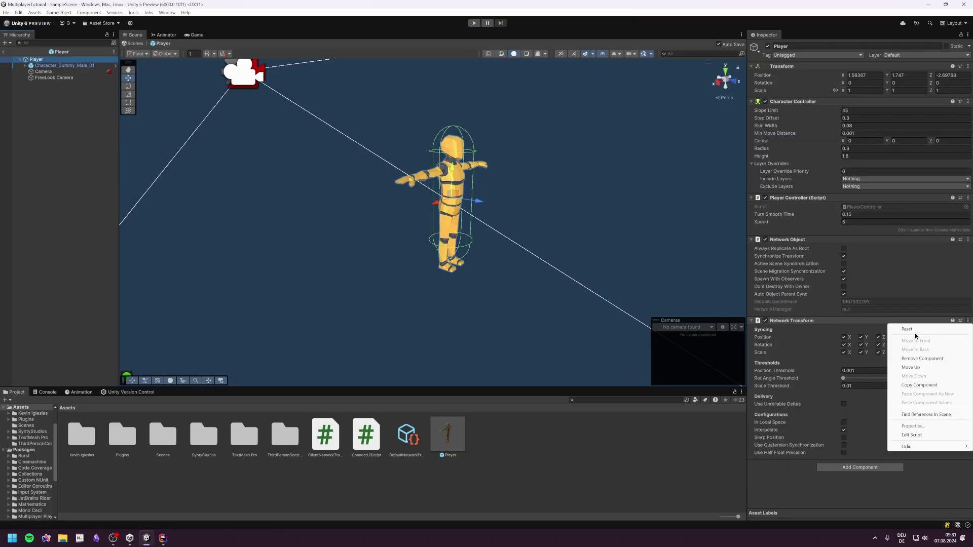
# Remove the Player's old Network Transform and turn off syncing for two scale/rotation axes
pyautogui.click(925, 349)
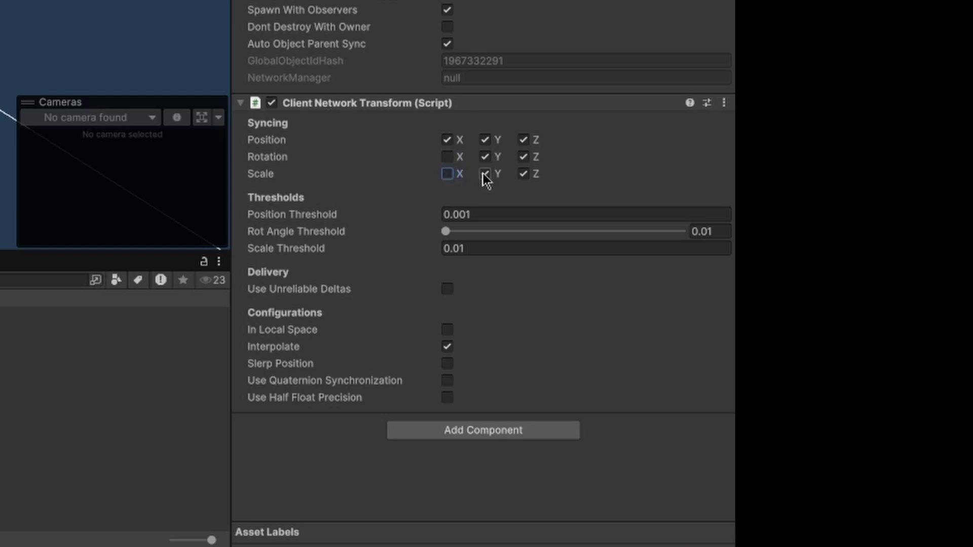
pyautogui.click(523, 174)
pyautogui.click(523, 157)
# Open the PlayerController script and change its base class from MonoBehaviour to NetworkBehaviour
pyautogui.click(846, 13)
pyautogui.click(754, 198)
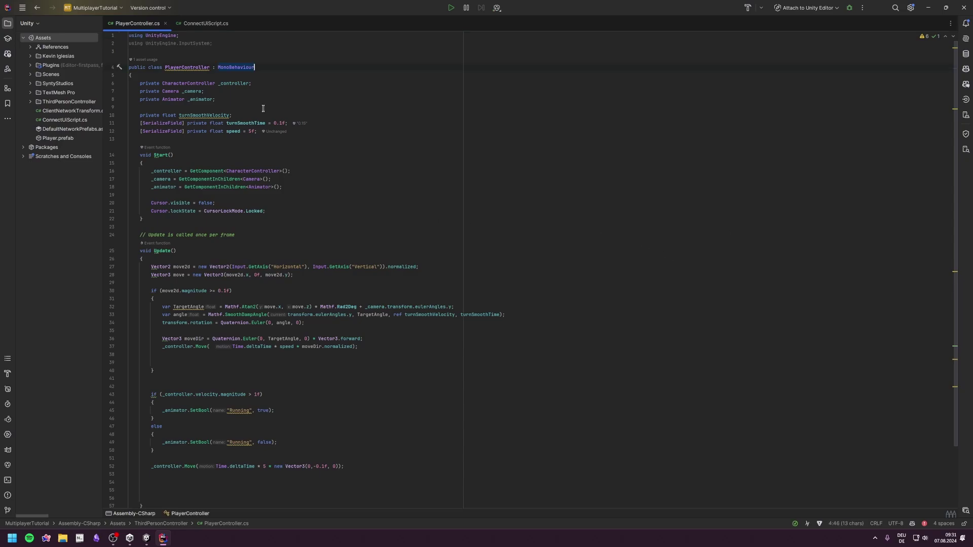
pyautogui.hotkey('ctrl', 'BackSpace')
pyautogui.write('NetworkBehaviour')
pyautogui.press('Return')
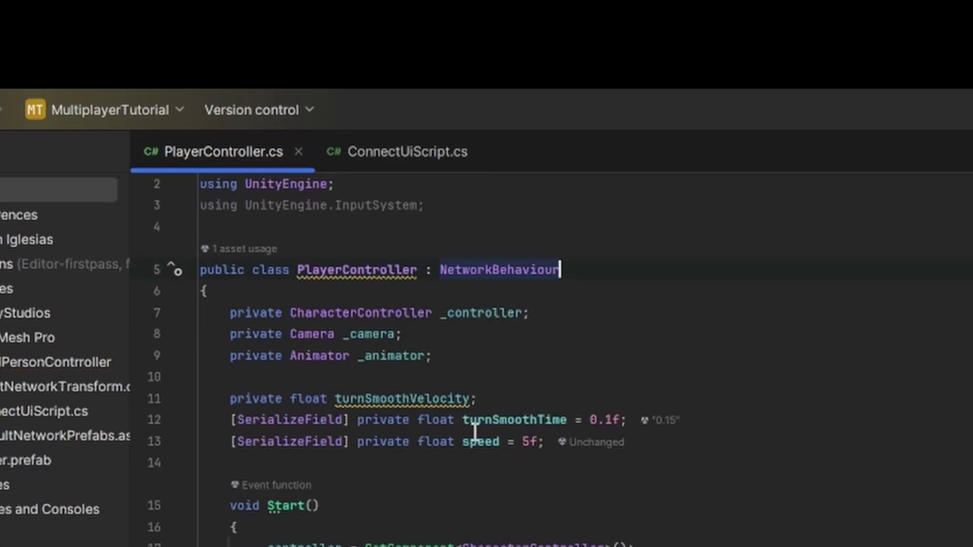
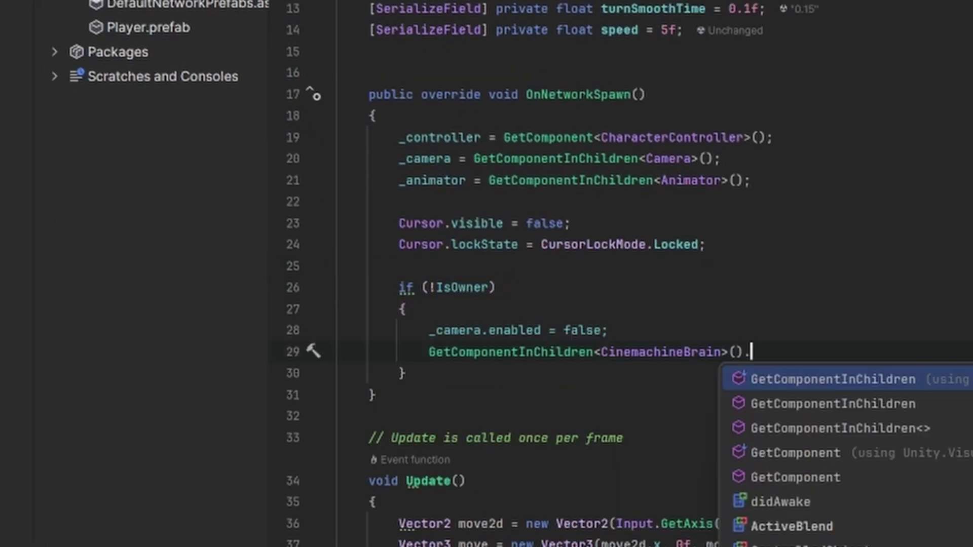
# Disable the CinemachineBrain for non-owners by setting its enabled property to false
pyautogui.write('e')
pyautogui.press('Return')
pyautogui.write('= false;')
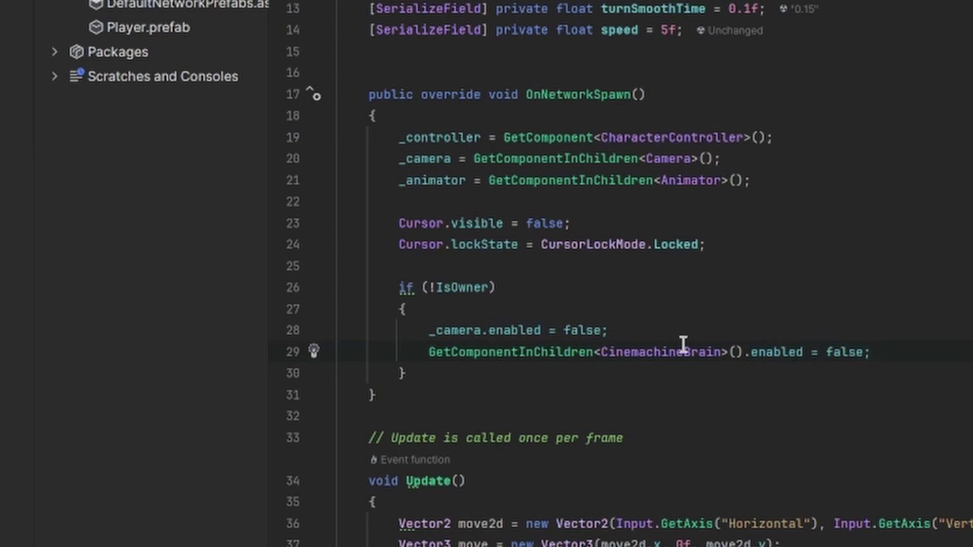
# Make Update return early with if (!IsOwner) return; for non-owning players
pyautogui.scroll(-3, 683, 344)
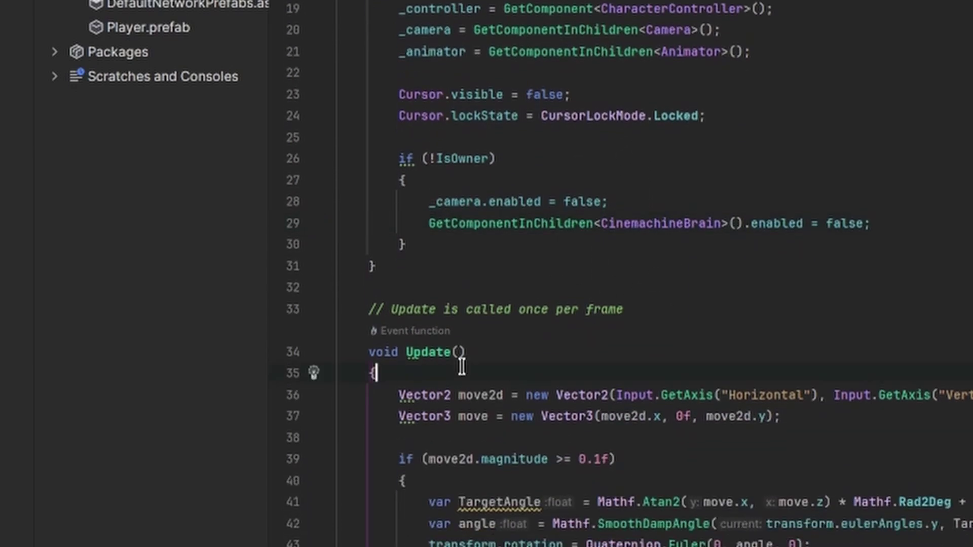
pyautogui.press('Return')
pyautogui.write('if')
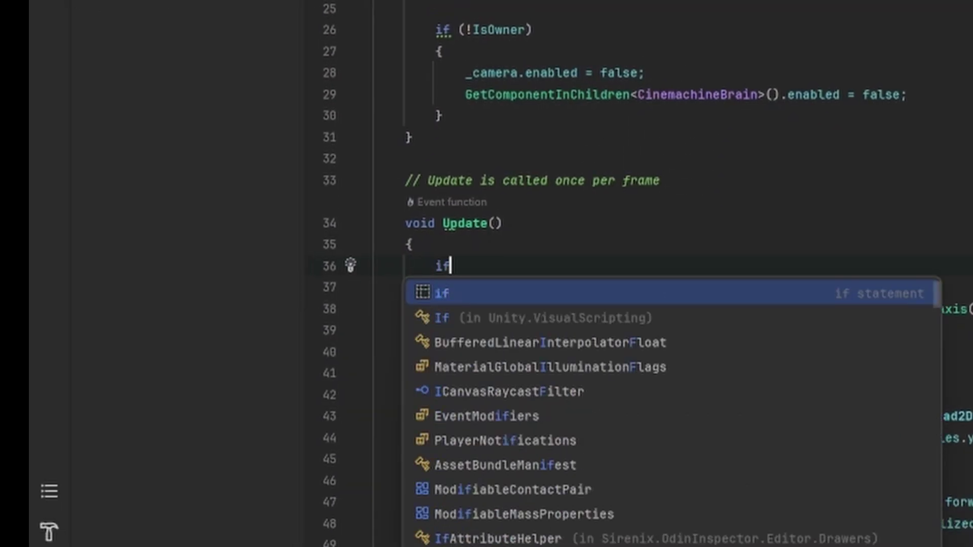
pyautogui.write(' (!Is')
pyautogui.press('BackSpace')
pyautogui.press('BackSpace')
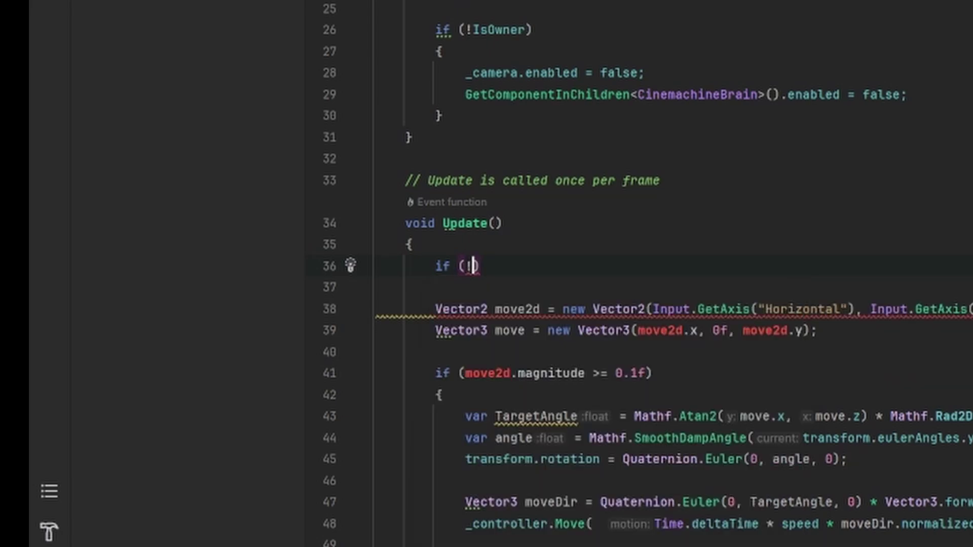
pyautogui.press('Tab')
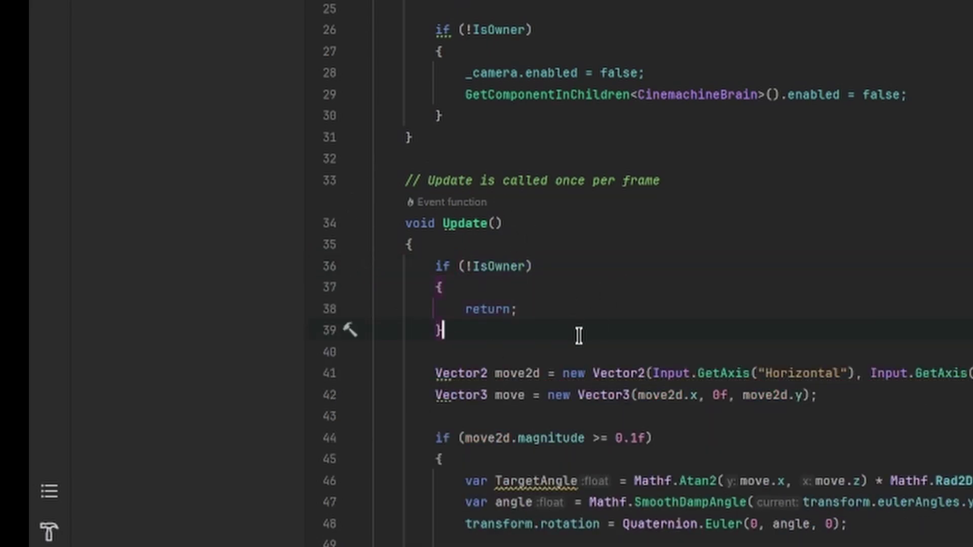
# Declare an int health NetworkVariable initialized to 100
pyautogui.click(167, 152)
pyautogui.press('Return')
pyautogui.press('Return')
pyautogui.write('NetworkVariable<i')
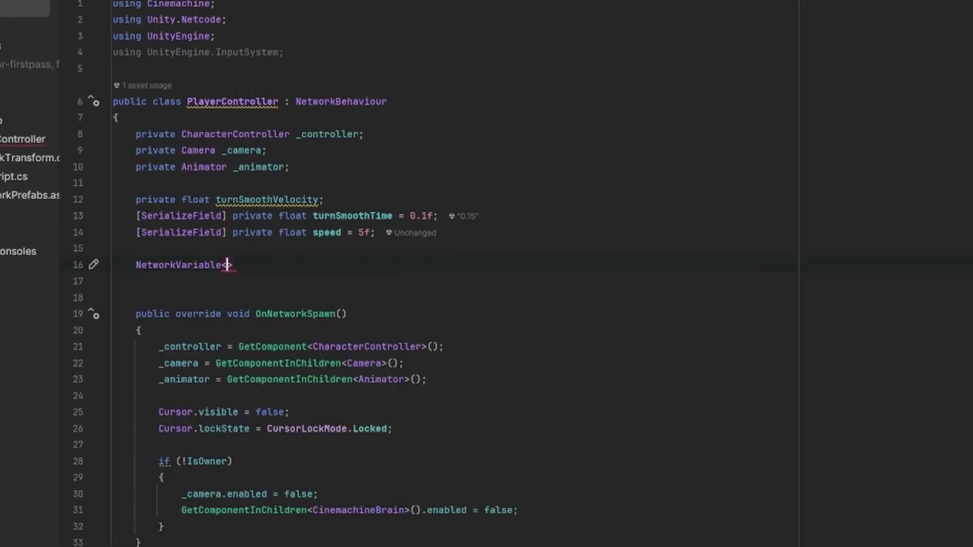
pyautogui.write('nt>')
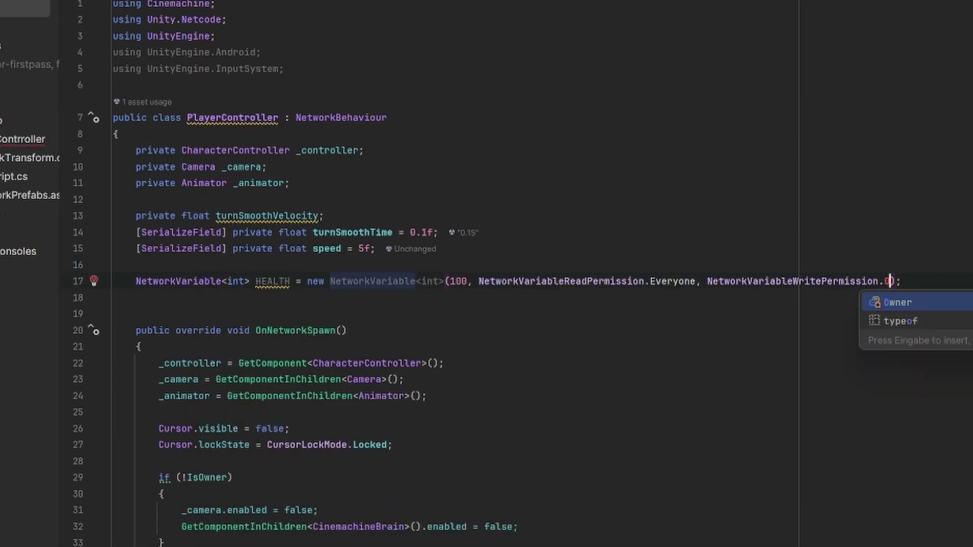
pyautogui.press('Return')
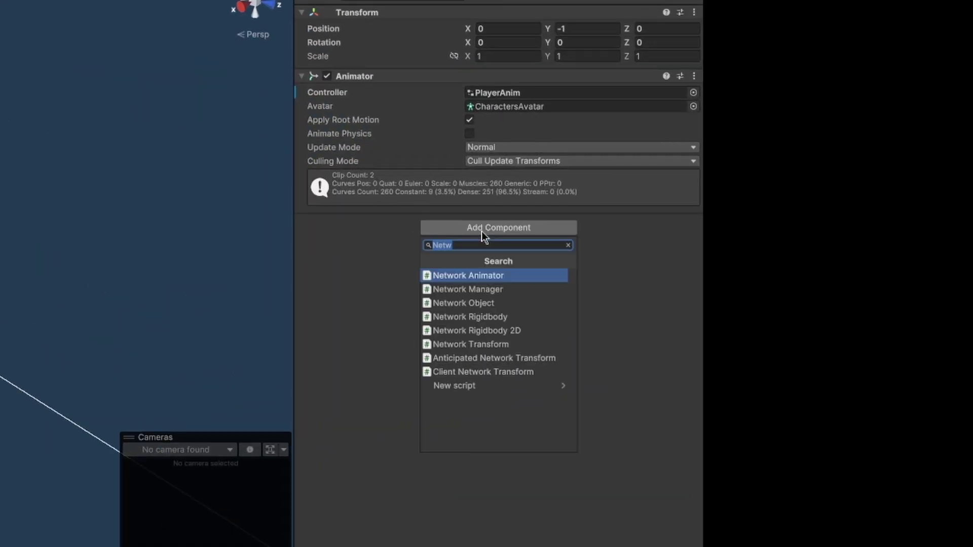
# Link a Network Animator to the character's Animator and create a ClientNetworkAnimator MonoBehaviour script
pyautogui.press('Return')
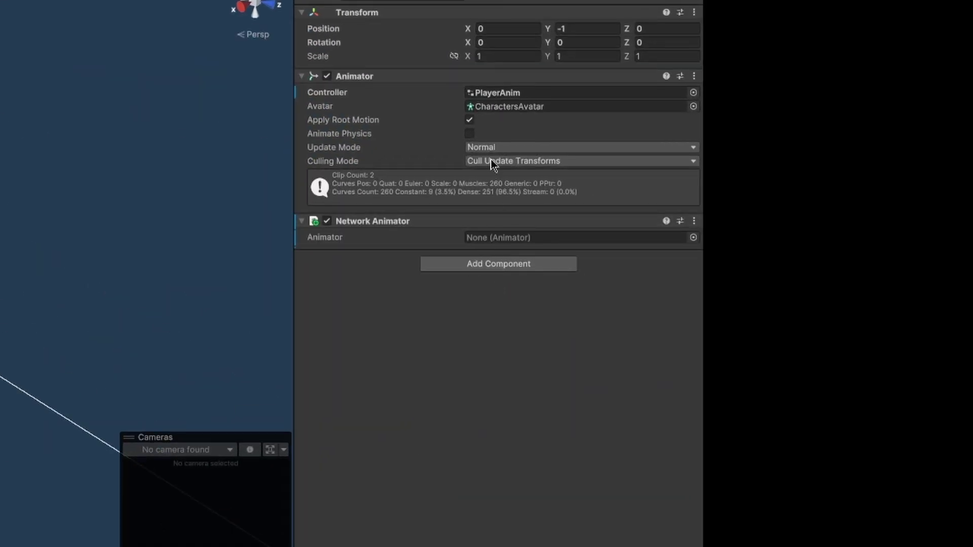
pyautogui.moveTo(375, 77); pyautogui.dragTo(515, 238)
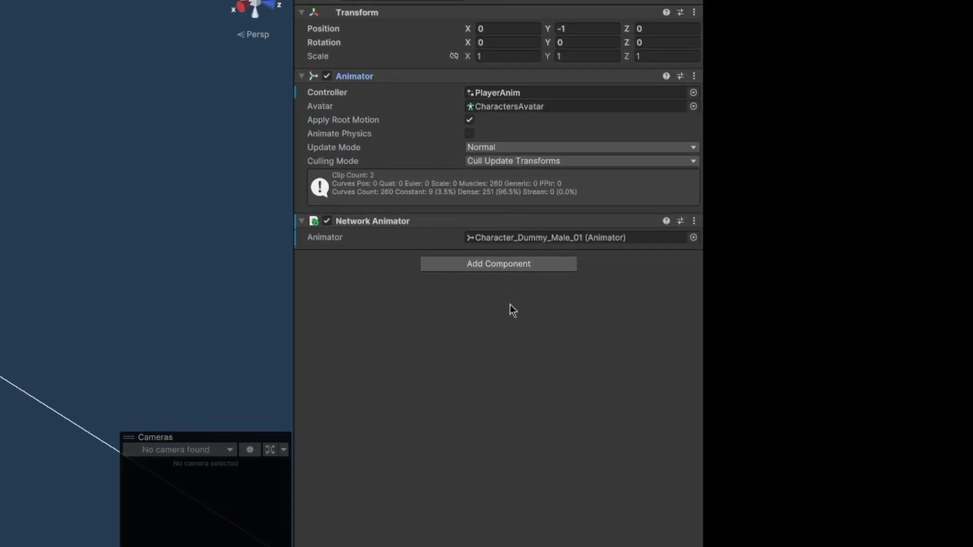
pyautogui.rightClick(529, 479)
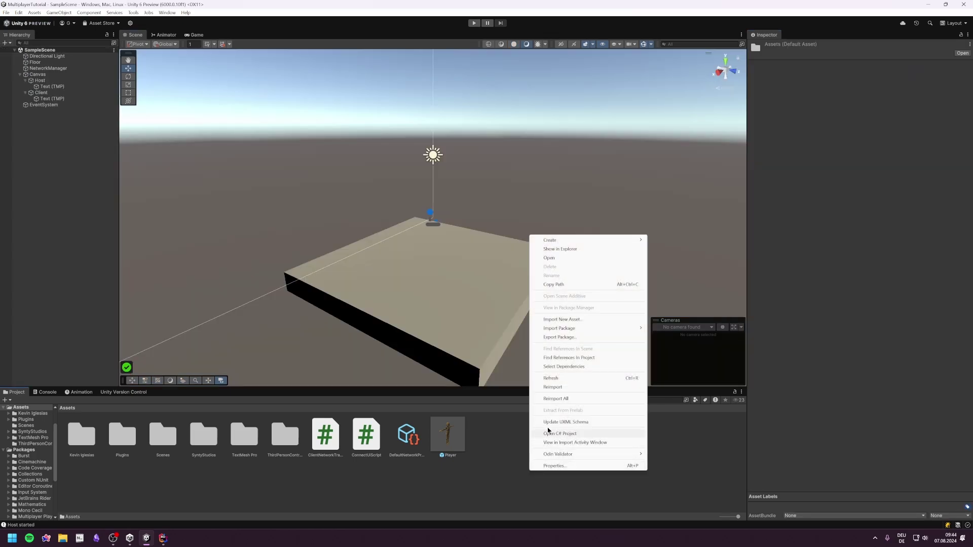
pyautogui.moveTo(602, 243)
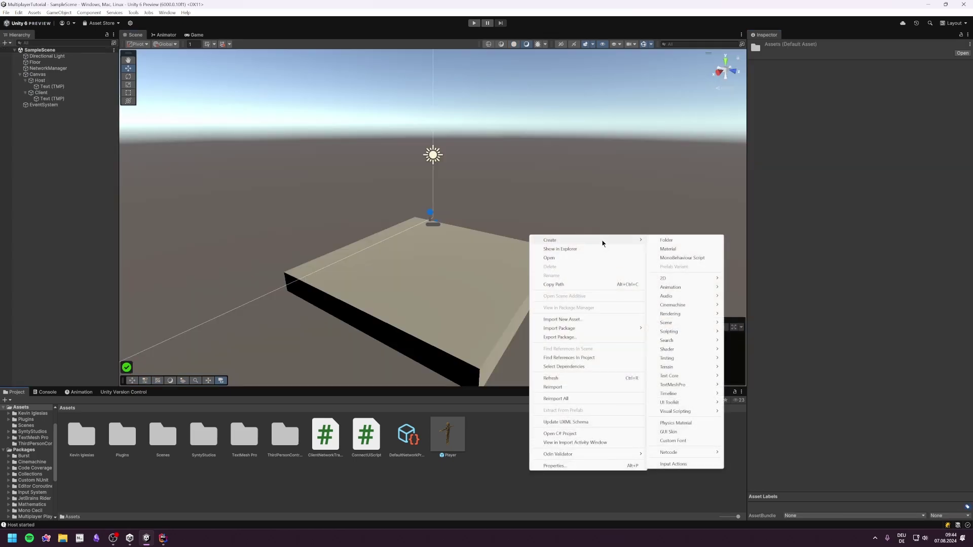
pyautogui.click(682, 257)
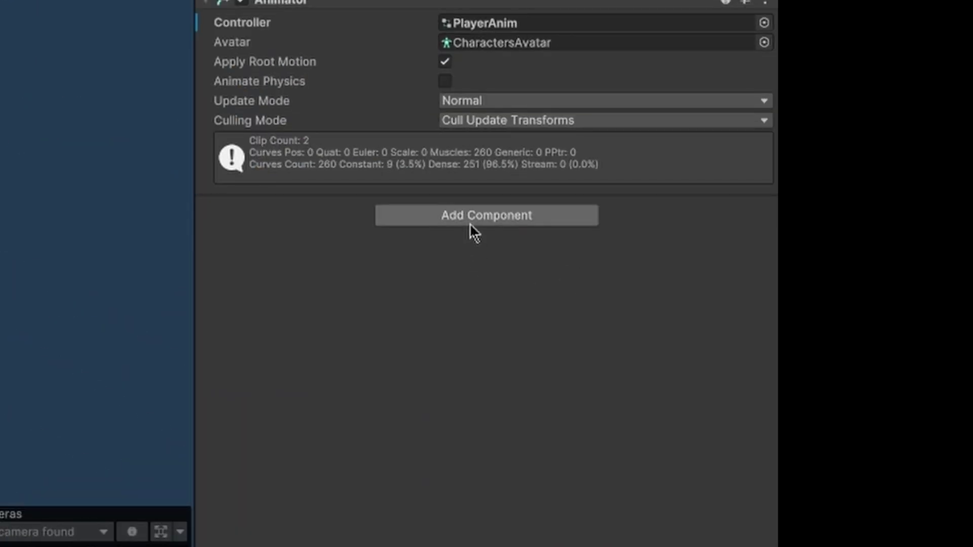
# Add the Client Network Animator component and assign the character's Animator to it
pyautogui.click(470, 215)
pyautogui.write('client')
pyautogui.click(500, 282)
pyautogui.moveTo(497, 2); pyautogui.dragTo(518, 230)
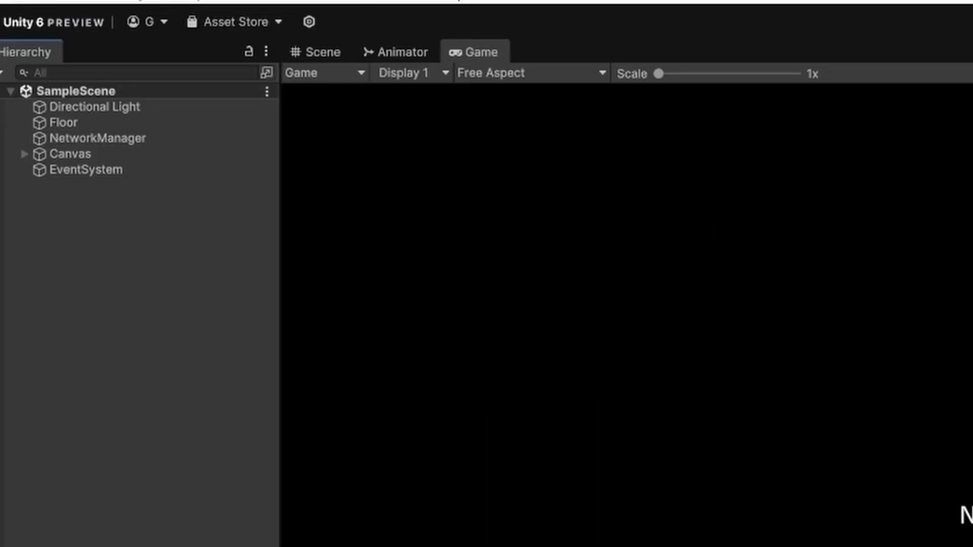
# Enable Player 2 in Multiplayer Play Mode and start the game with a host and client
pyautogui.click(407, 2)
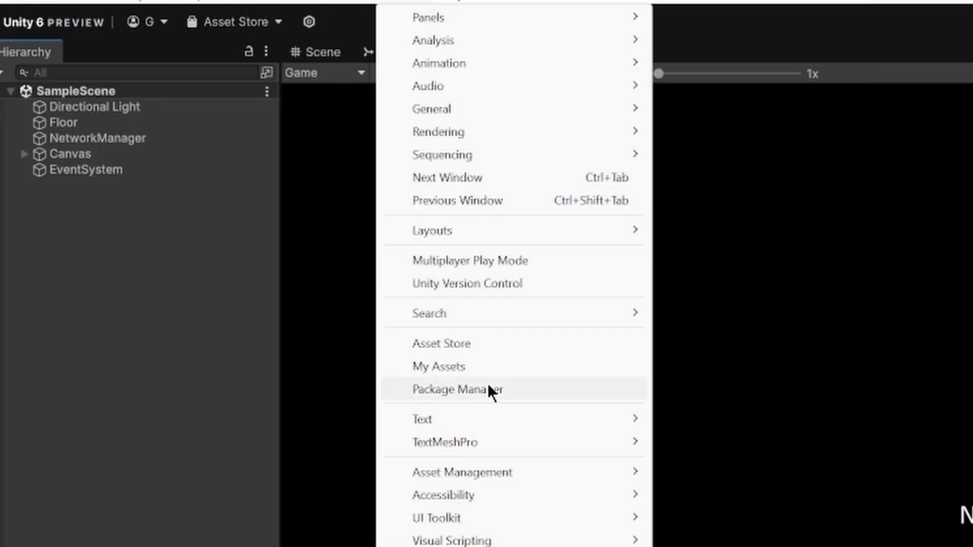
pyautogui.click(478, 260)
pyautogui.click(324, 262)
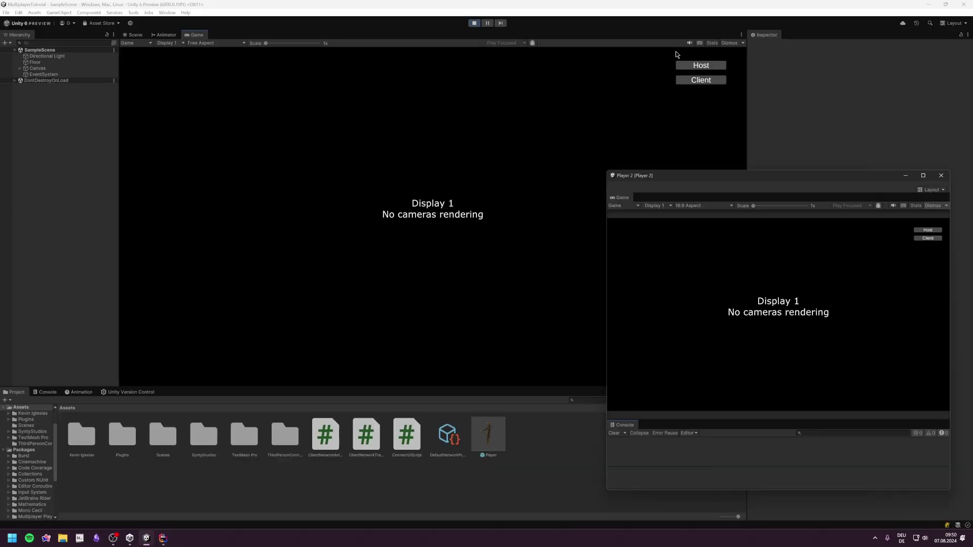
pyautogui.click(701, 65)
pyautogui.click(927, 238)
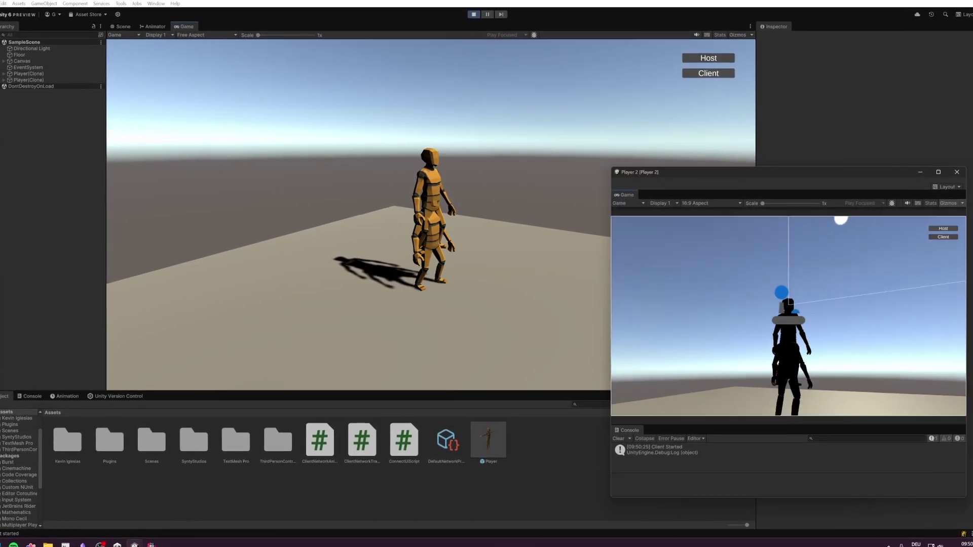
# Walk both characters around with WASD, checking movement and animations stay synced in both views
pyautogui.press('s')
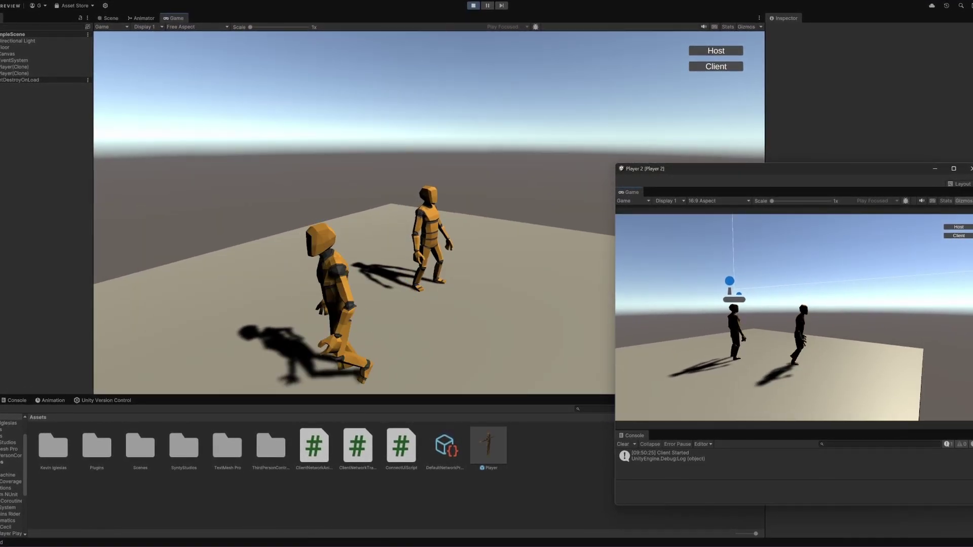
pyautogui.press('d')
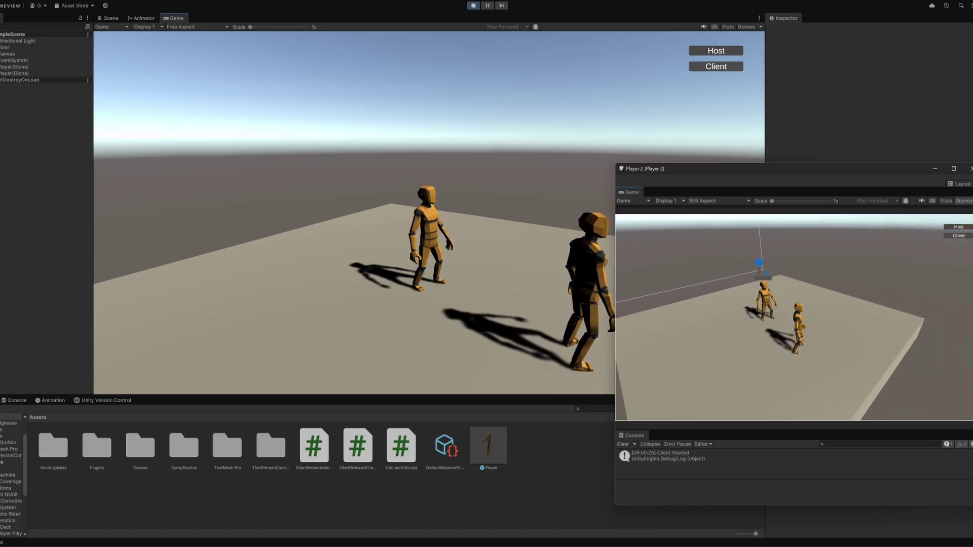
pyautogui.press('w')
pyautogui.press('s')
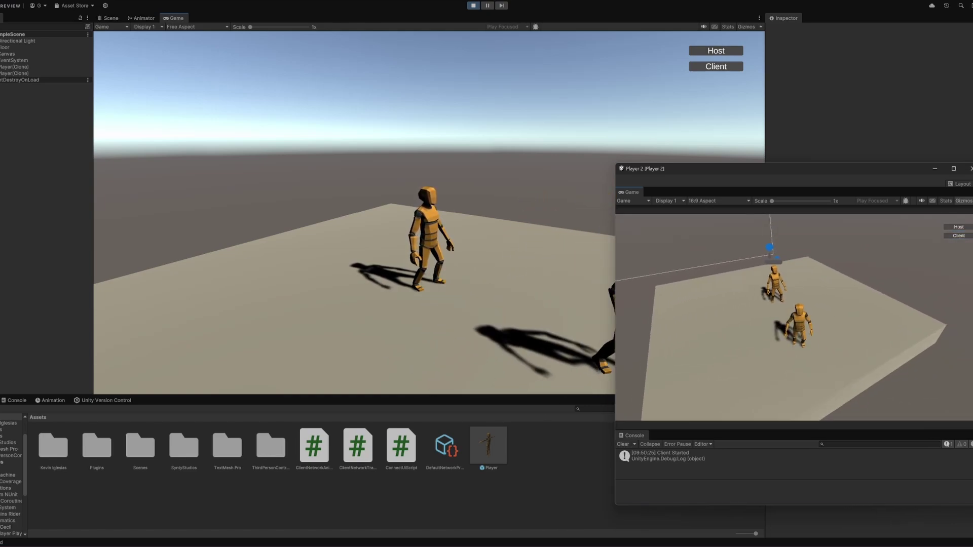
pyautogui.press('w')
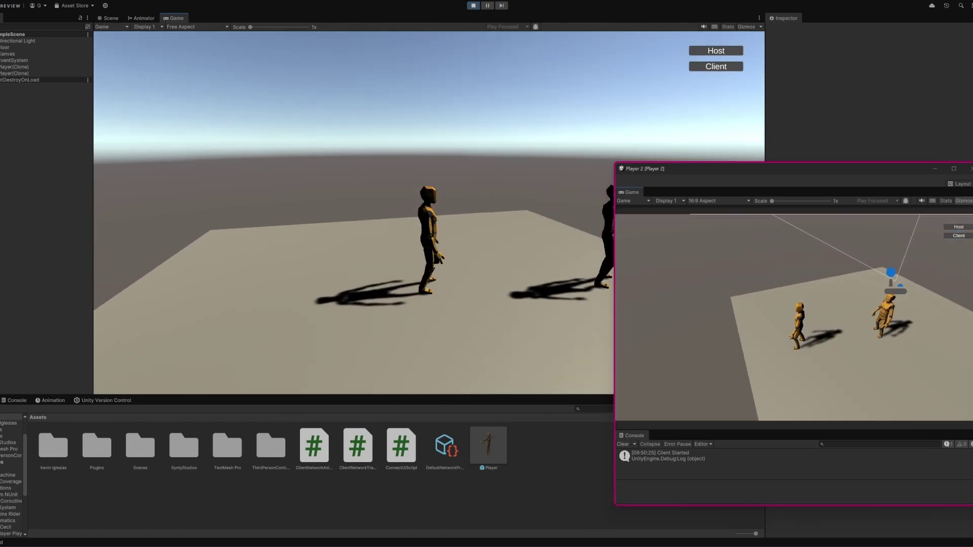
pyautogui.press('w')
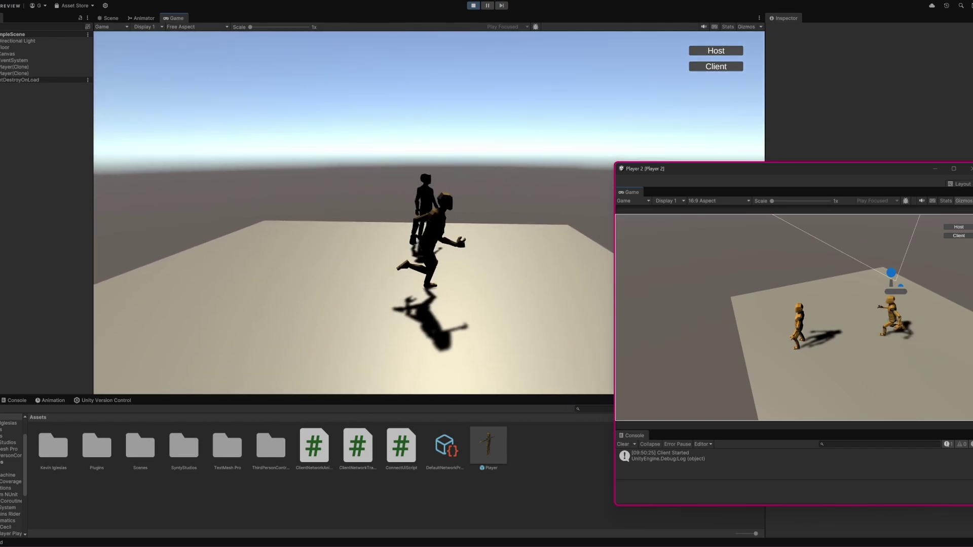
pyautogui.press('w')
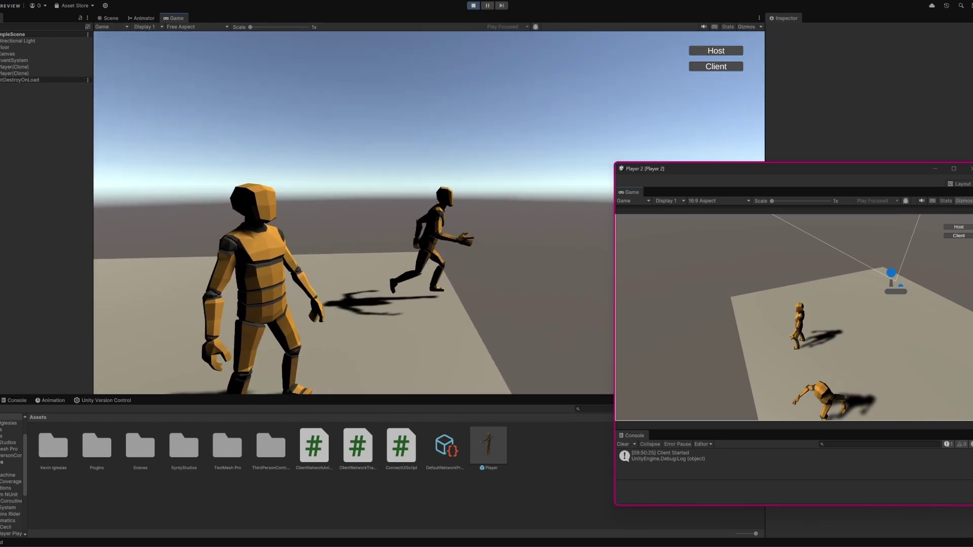
pyautogui.press('w')
pyautogui.press('super')
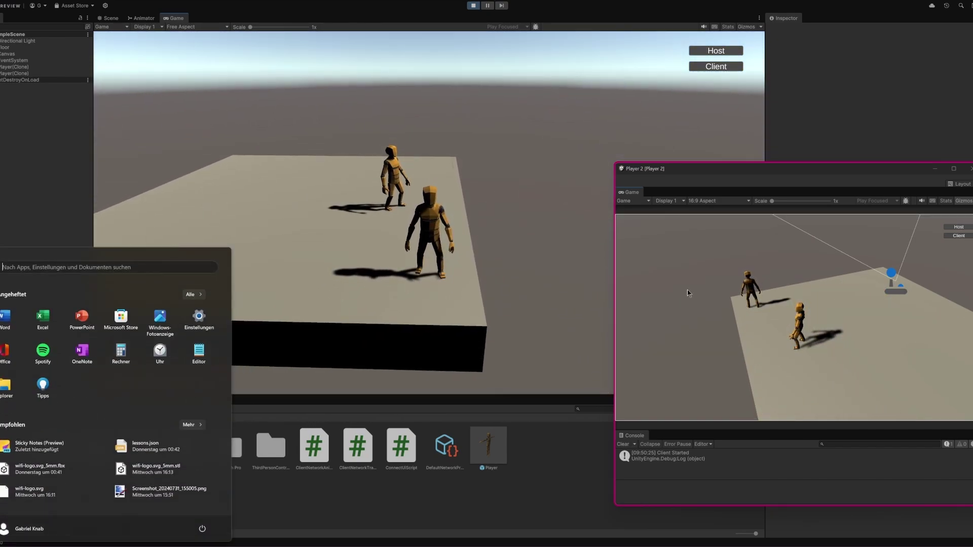